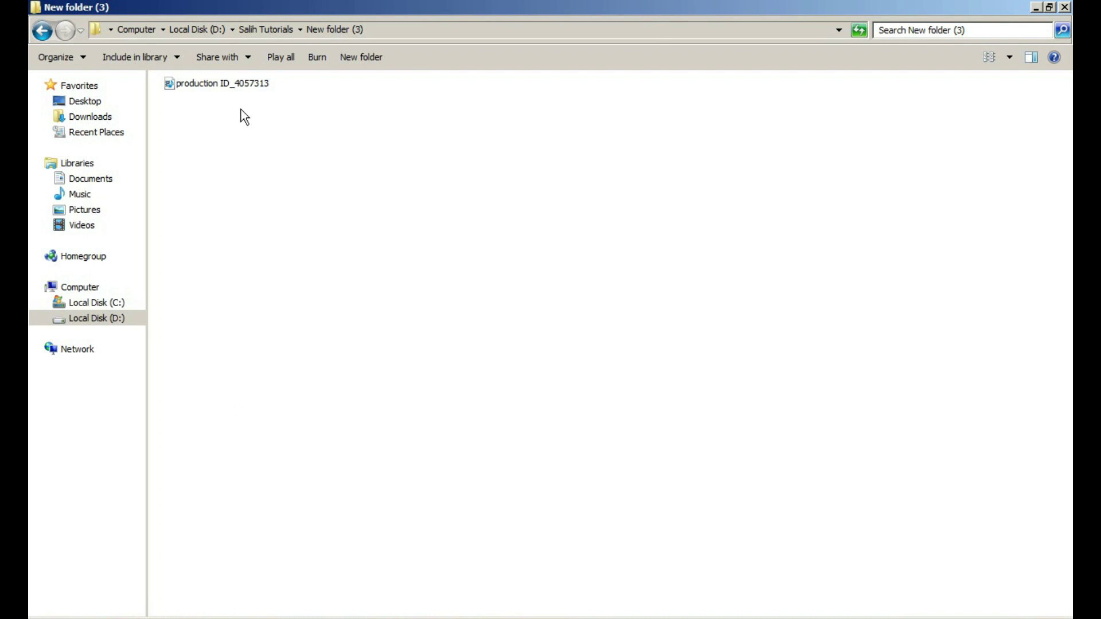
Import production ID_4057313 and place it on track 1, keeping 1920 x 1080 25fps settings.
{"action": "left_click", "coordinate": [213, 84]}
{"action": "left_click_drag", "start_coordinate": [198, 86], "coordinate": [451, 412]}
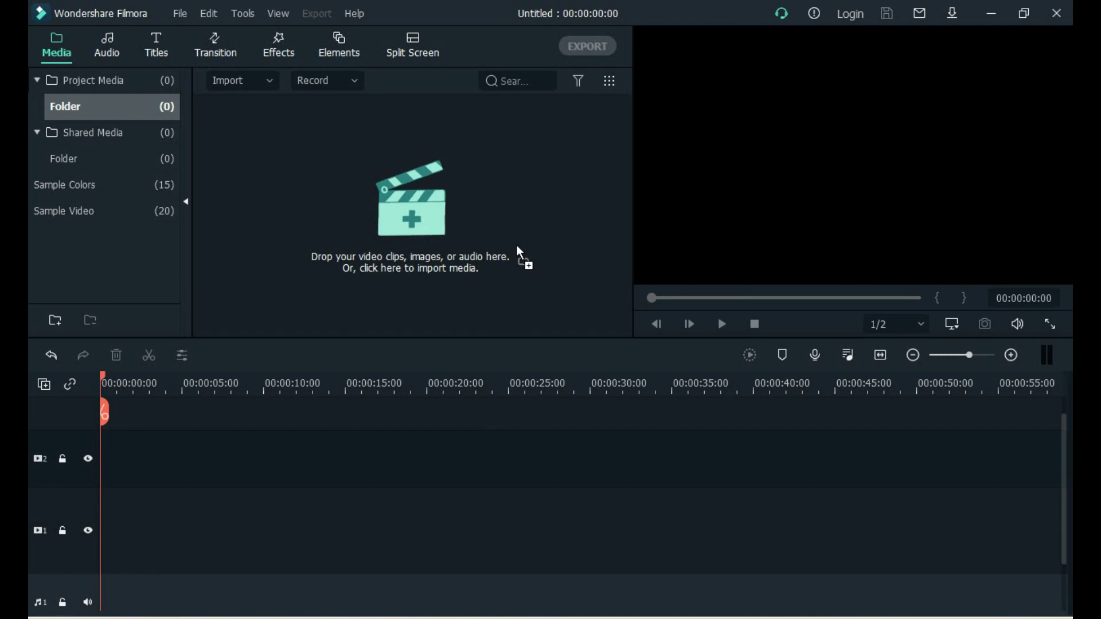
{"action": "left_click_drag", "start_coordinate": [516, 245], "coordinate": [515, 237]}
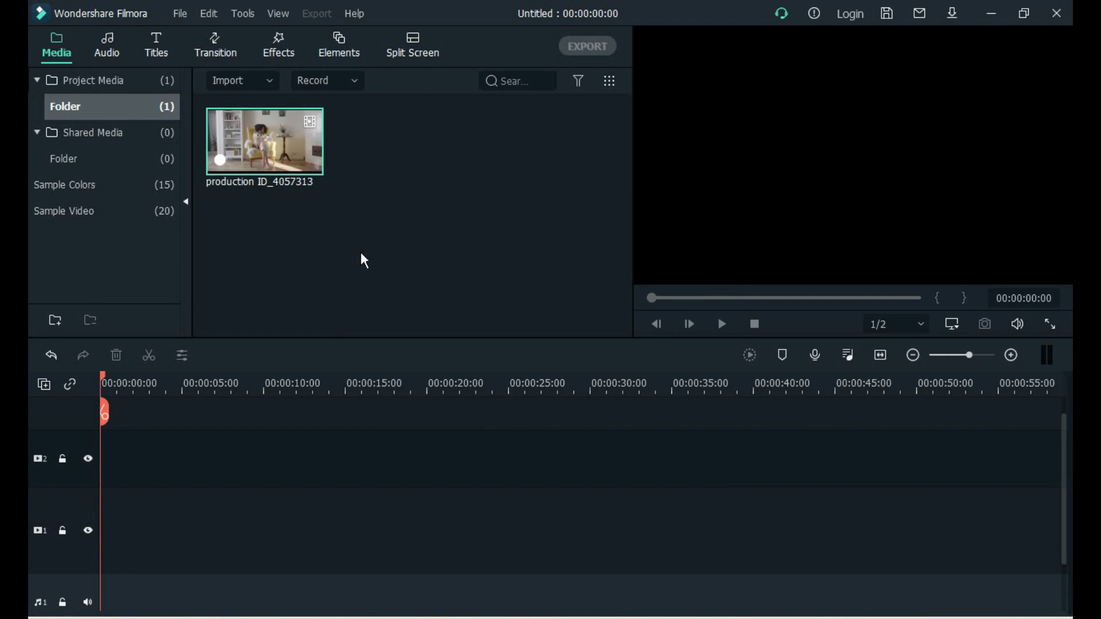
{"action": "left_click_drag", "start_coordinate": [288, 165], "coordinate": [112, 541]}
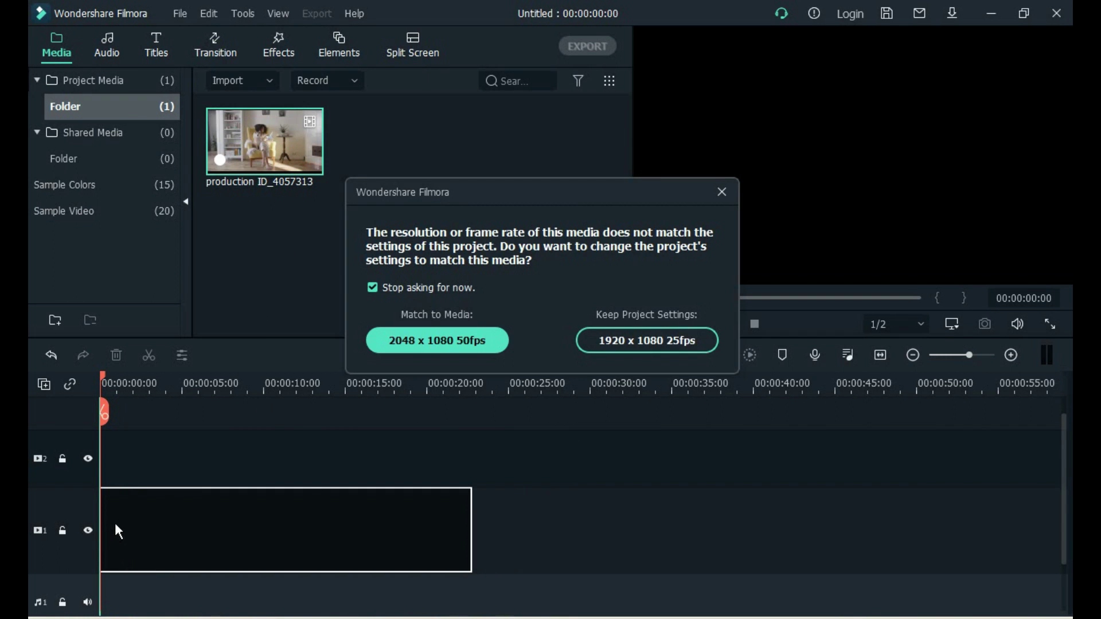
{"action": "left_click", "coordinate": [608, 344]}
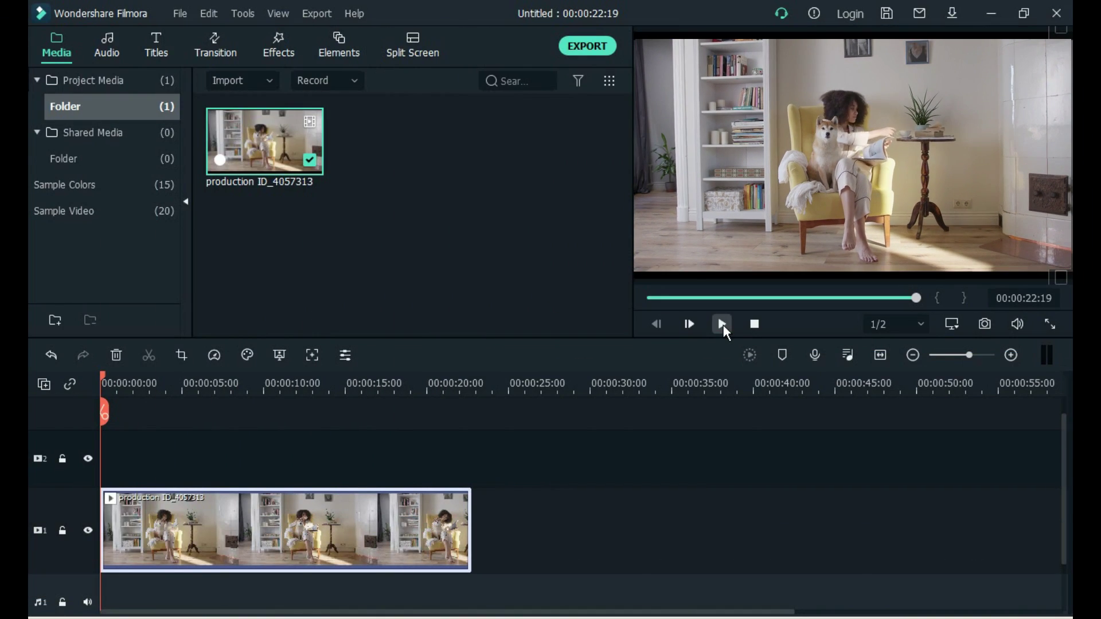
Capture snapshot Snapshot_1 of the video, then open Documents in a new maximized window.
{"action": "left_click", "coordinate": [986, 330]}
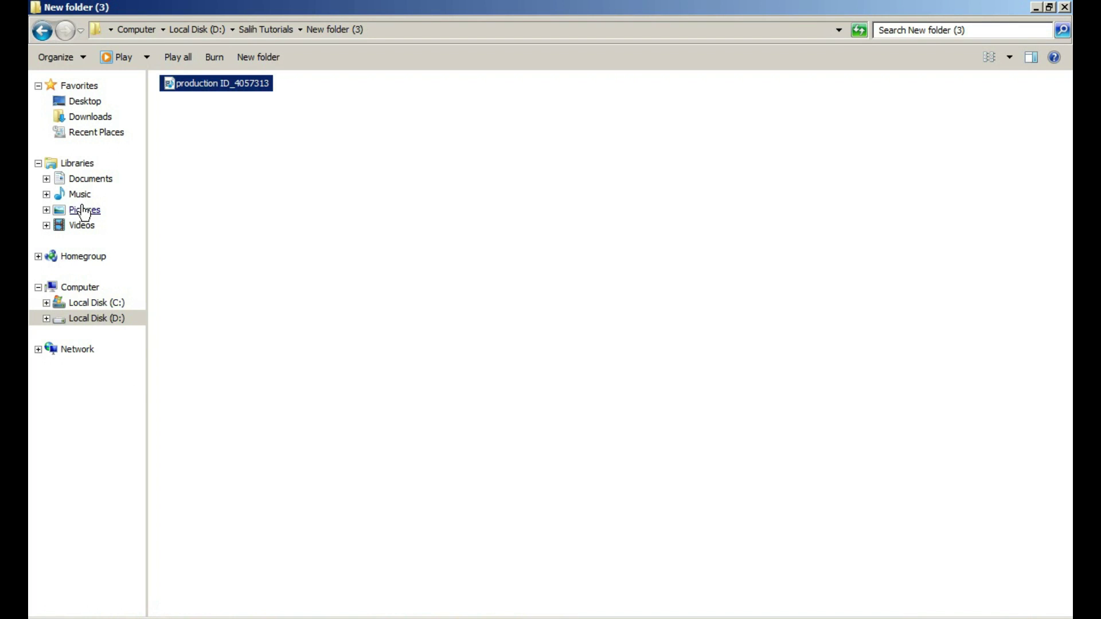
{"action": "right_click", "coordinate": [88, 183]}
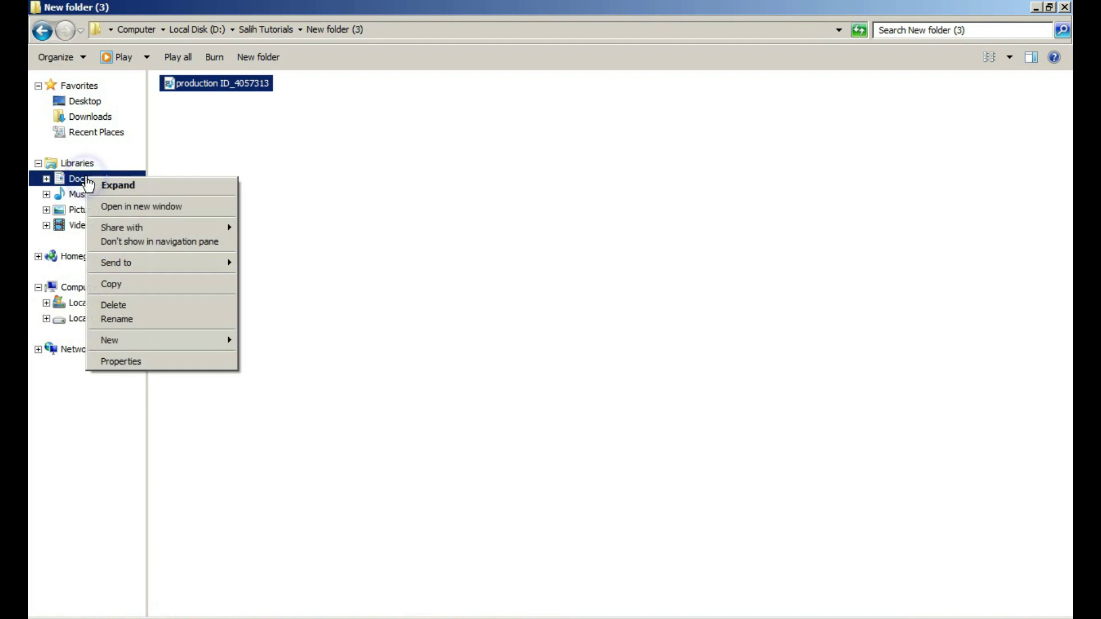
{"action": "left_click", "coordinate": [137, 205]}
{"action": "left_click", "coordinate": [866, 83]}
Browse to Wondershare > Wondershare Filmora > Snapshot folder.
{"action": "left_click", "coordinate": [237, 353]}
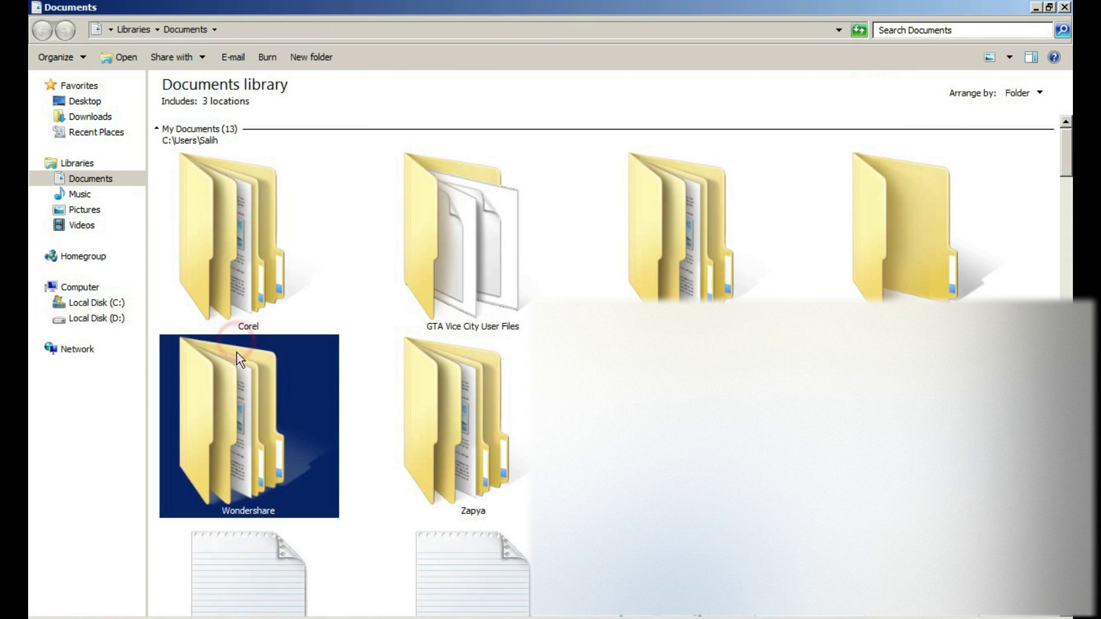
{"action": "double_click", "coordinate": [237, 363]}
{"action": "double_click", "coordinate": [279, 252]}
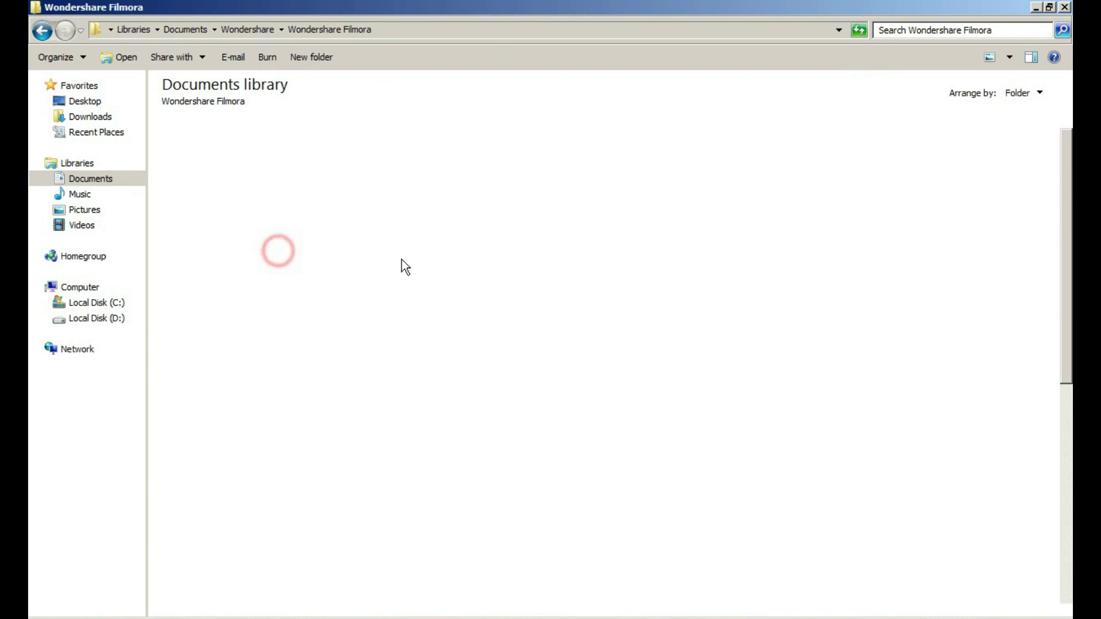
{"action": "left_click", "coordinate": [410, 262]}
{"action": "key", "text": "s"}
{"action": "double_click", "coordinate": [243, 256]}
Open Snapshot_1 in Photoshop and zoom in on the woman and chair.
{"action": "left_click", "coordinate": [238, 195]}
{"action": "left_click_drag", "start_coordinate": [244, 238], "coordinate": [524, 549]}
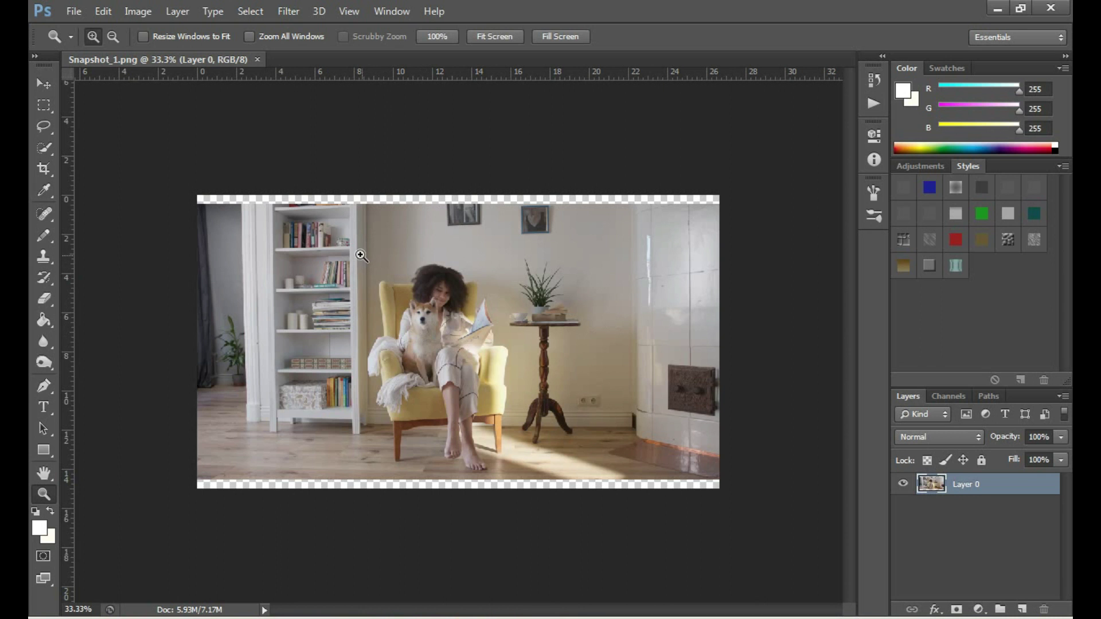
{"action": "left_click_drag", "start_coordinate": [361, 255], "coordinate": [545, 477]}
{"action": "left_click_drag", "start_coordinate": [482, 187], "coordinate": [484, 211]}
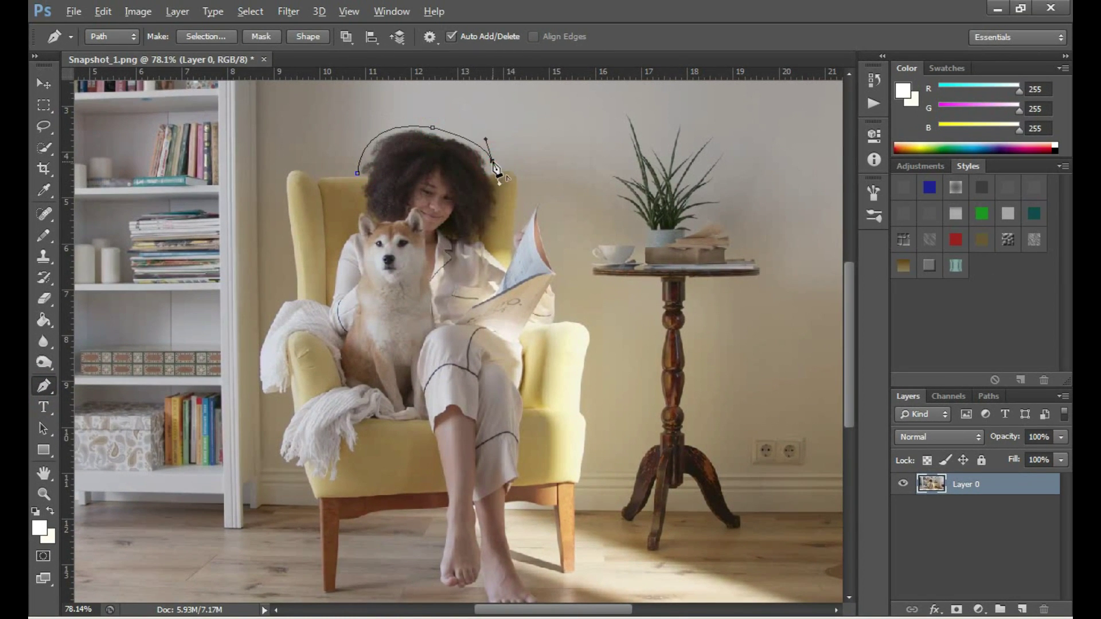
Trace a pen path down the hair, magazine edge and chair's right side to the leg.
{"action": "left_click", "coordinate": [510, 167]}
{"action": "left_click", "coordinate": [521, 189]}
{"action": "left_click", "coordinate": [521, 207]}
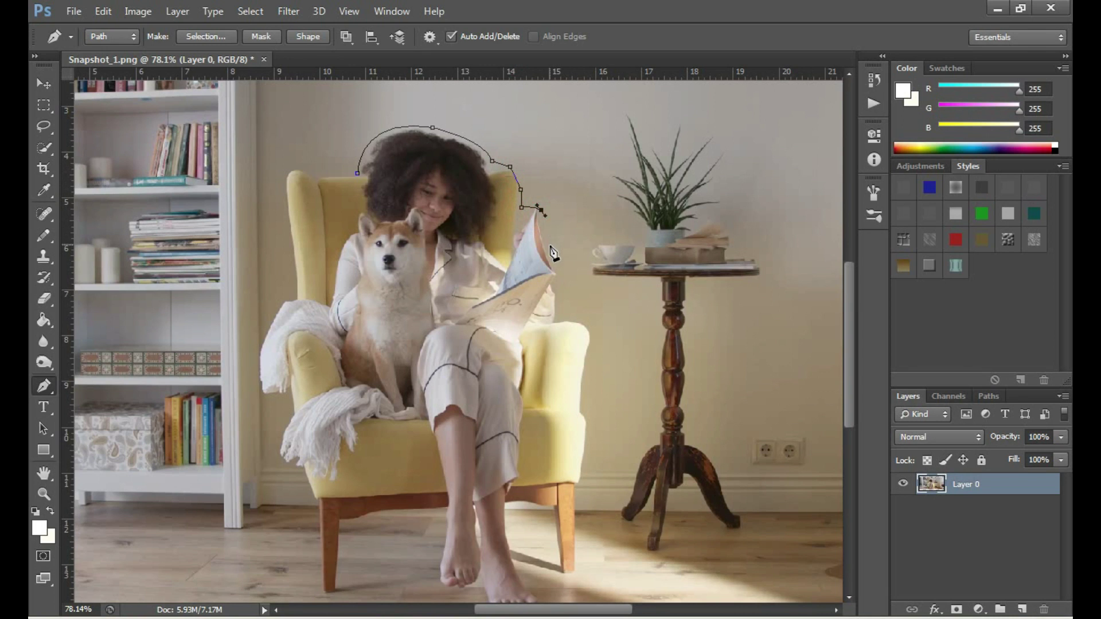
{"action": "left_click", "coordinate": [550, 246]}
{"action": "left_click", "coordinate": [563, 280]}
{"action": "left_click", "coordinate": [562, 310]}
{"action": "left_click", "coordinate": [586, 319]}
{"action": "left_click", "coordinate": [592, 362]}
{"action": "left_click", "coordinate": [587, 390]}
{"action": "left_click", "coordinate": [585, 414]}
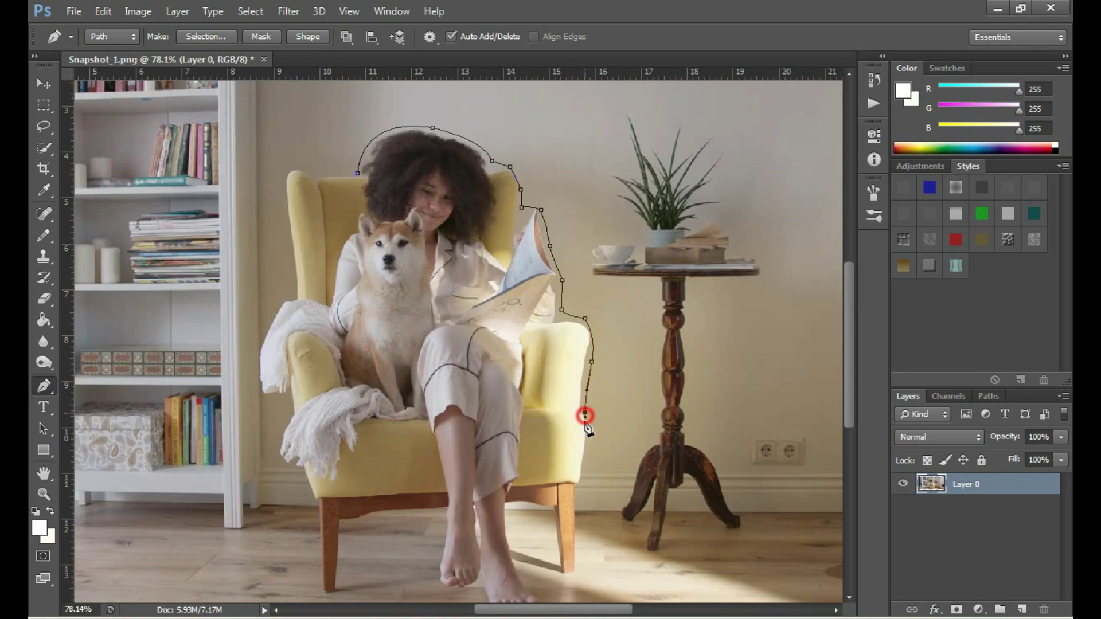
{"action": "left_click", "coordinate": [594, 453]}
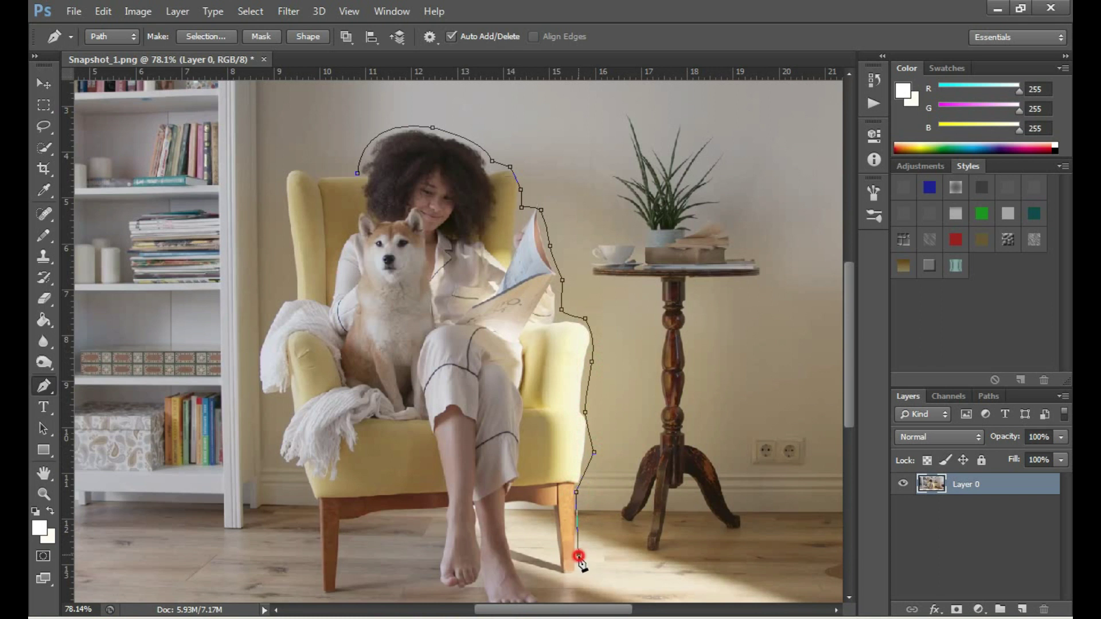
{"action": "left_click", "coordinate": [550, 584]}
{"action": "left_click_drag", "start_coordinate": [551, 584], "coordinate": [523, 496]}
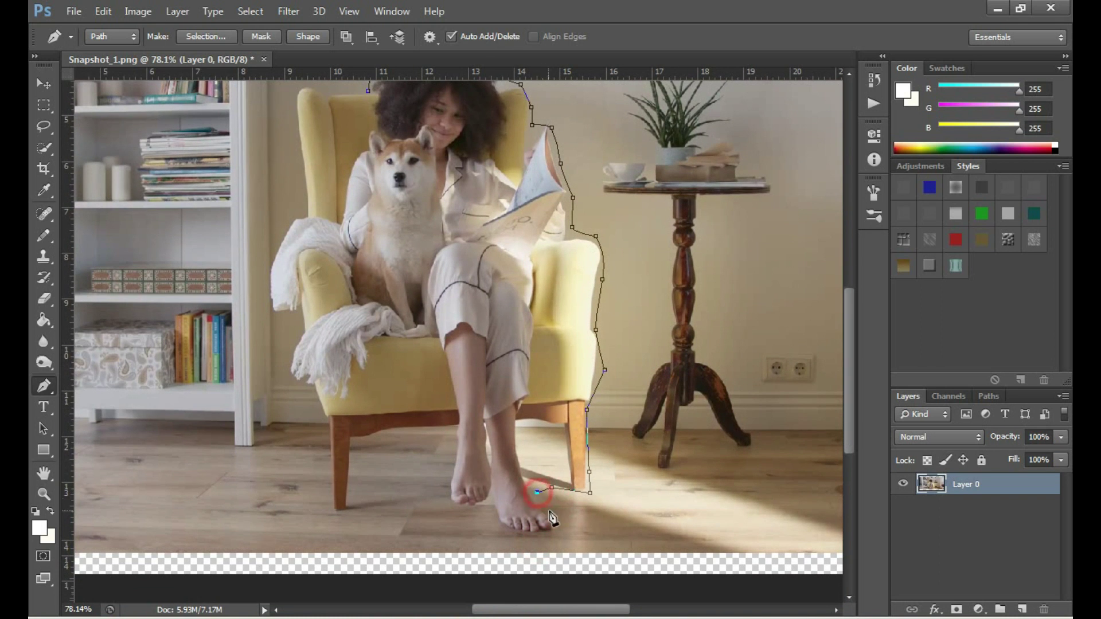
Continue the path around the woman's foot and up the chair's left side and back.
{"action": "left_click", "coordinate": [441, 502]}
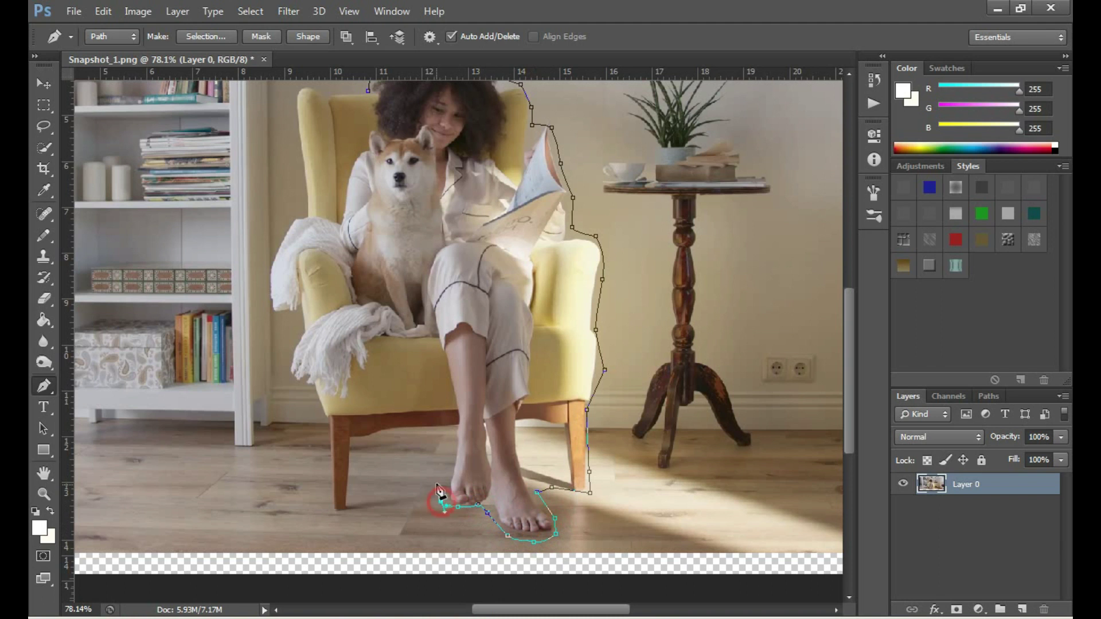
{"action": "left_click", "coordinate": [437, 480]}
{"action": "left_click", "coordinate": [448, 435]}
{"action": "mouse_move", "coordinate": [404, 432]}
{"action": "left_mouse_down"}
{"action": "mouse_move", "coordinate": [372, 436]}
{"action": "mouse_move", "coordinate": [311, 396]}
{"action": "left_mouse_up"}
{"action": "left_click", "coordinate": [329, 519]}
{"action": "left_click", "coordinate": [320, 477]}
{"action": "left_click", "coordinate": [326, 453]}
{"action": "left_click", "coordinate": [321, 427]}
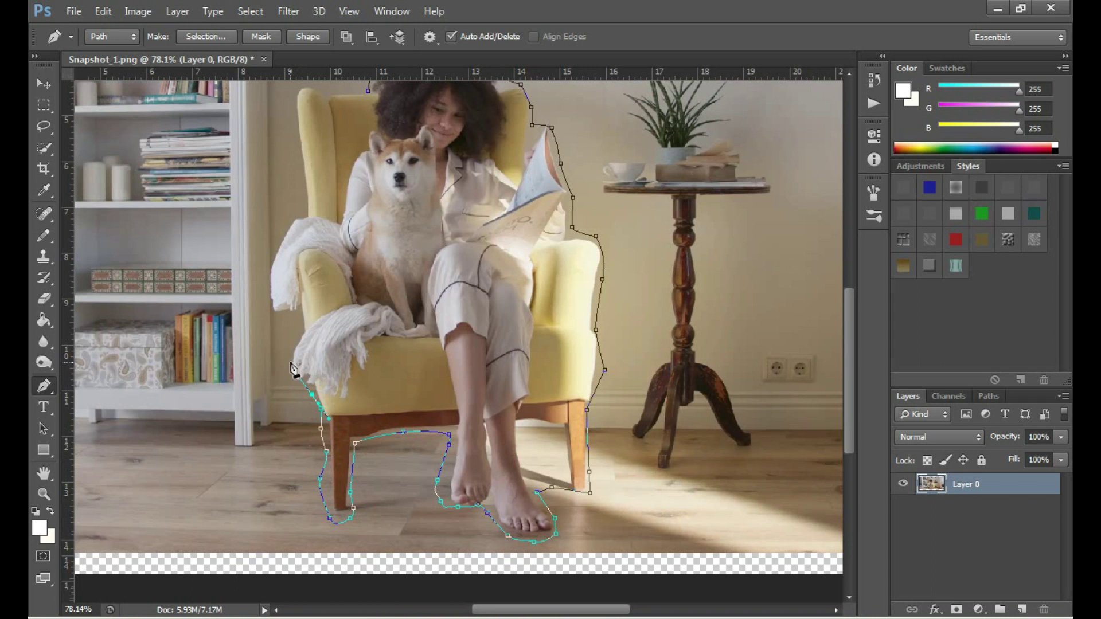
{"action": "left_click_drag", "start_coordinate": [291, 315], "coordinate": [279, 315]}
{"action": "left_click_drag", "start_coordinate": [298, 209], "coordinate": [324, 196]}
{"action": "scroll", "coordinate": [325, 396], "scroll_direction": "up", "scroll_amount": 5}
{"action": "left_click", "coordinate": [270, 297]}
{"action": "left_click_drag", "start_coordinate": [278, 261], "coordinate": [322, 269]}
Close the path and turn it into a selection with a 1-pixel feather.
{"action": "left_click", "coordinate": [345, 275]}
{"action": "right_click", "coordinate": [395, 276]}
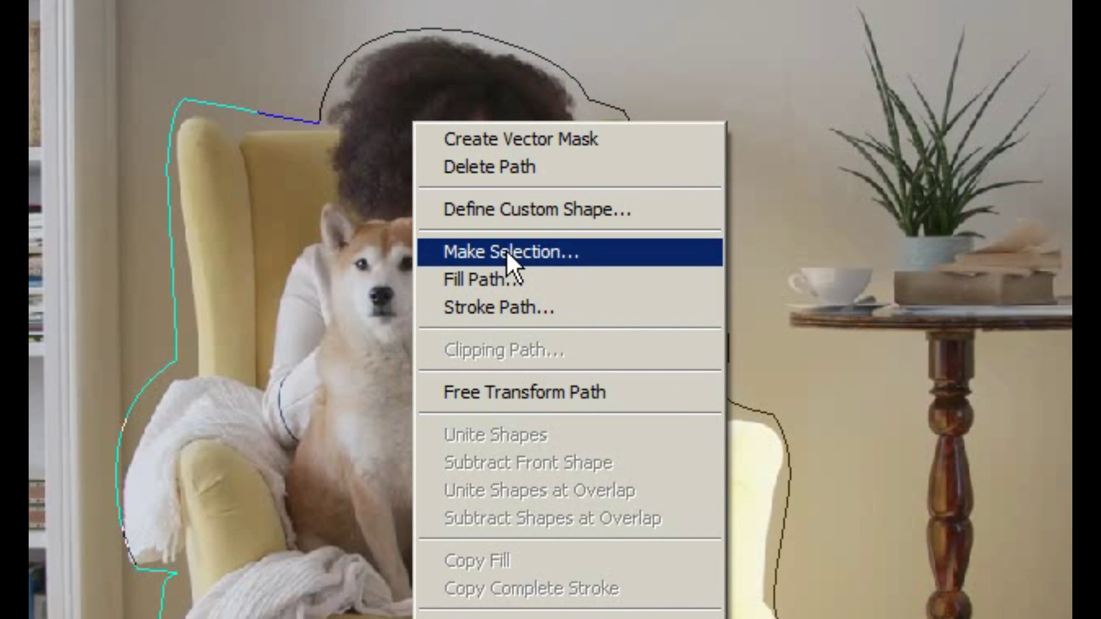
{"action": "left_click", "coordinate": [506, 249]}
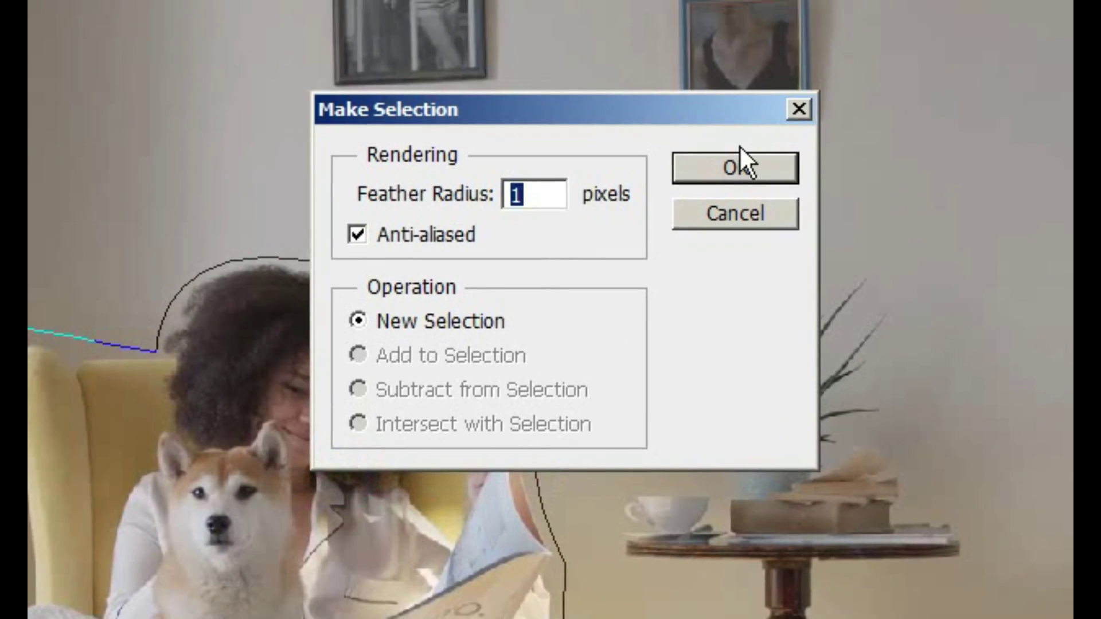
{"action": "left_click", "coordinate": [744, 159]}
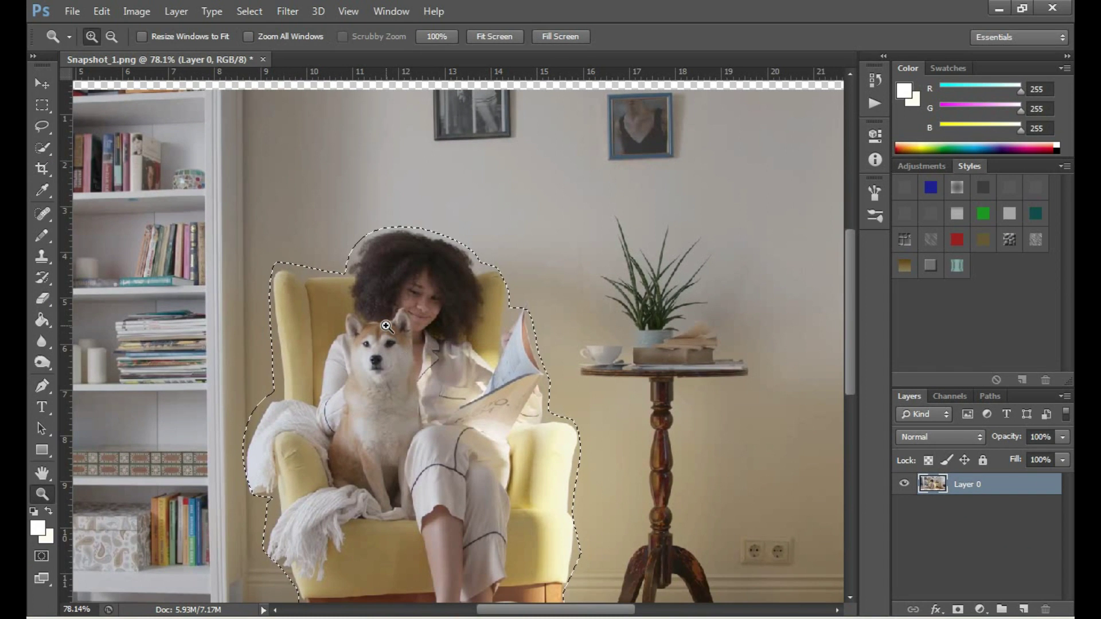
Delete the woman, dog and chair, then invert the selection to the room background.
{"action": "left_click", "coordinate": [385, 325], "text": "alt"}
{"action": "left_click", "coordinate": [402, 312], "text": "alt"}
{"action": "key", "text": "Delete"}
{"action": "key", "text": "ctrl+shift+i"}
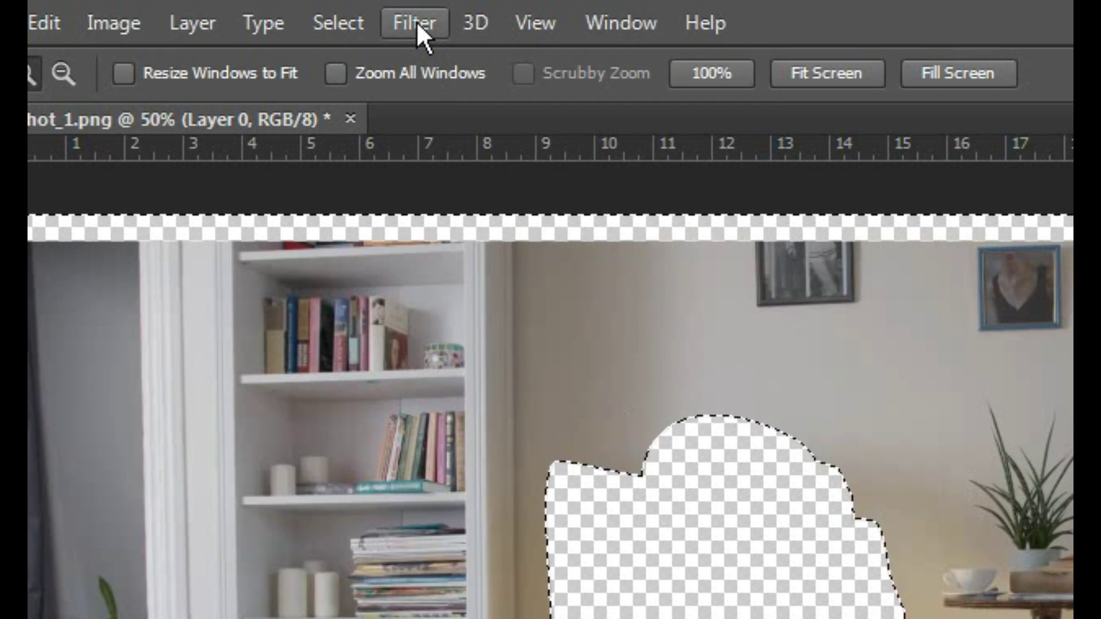
Apply a 7.0-pixel Gaussian Blur to the selected room background.
{"action": "left_click", "coordinate": [417, 22]}
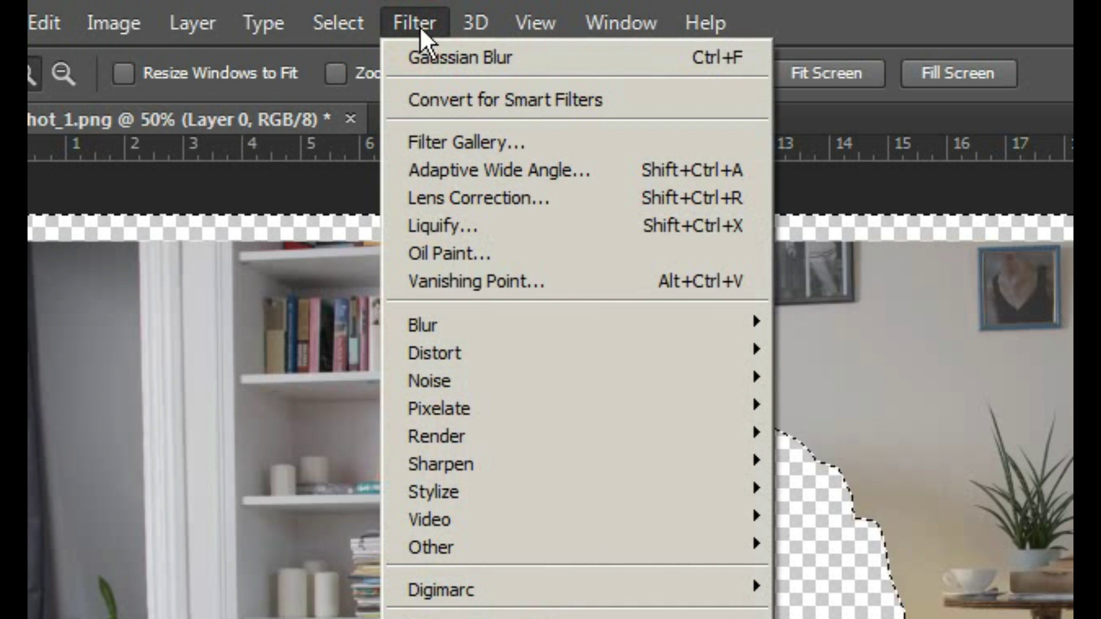
{"action": "mouse_move", "coordinate": [602, 325]}
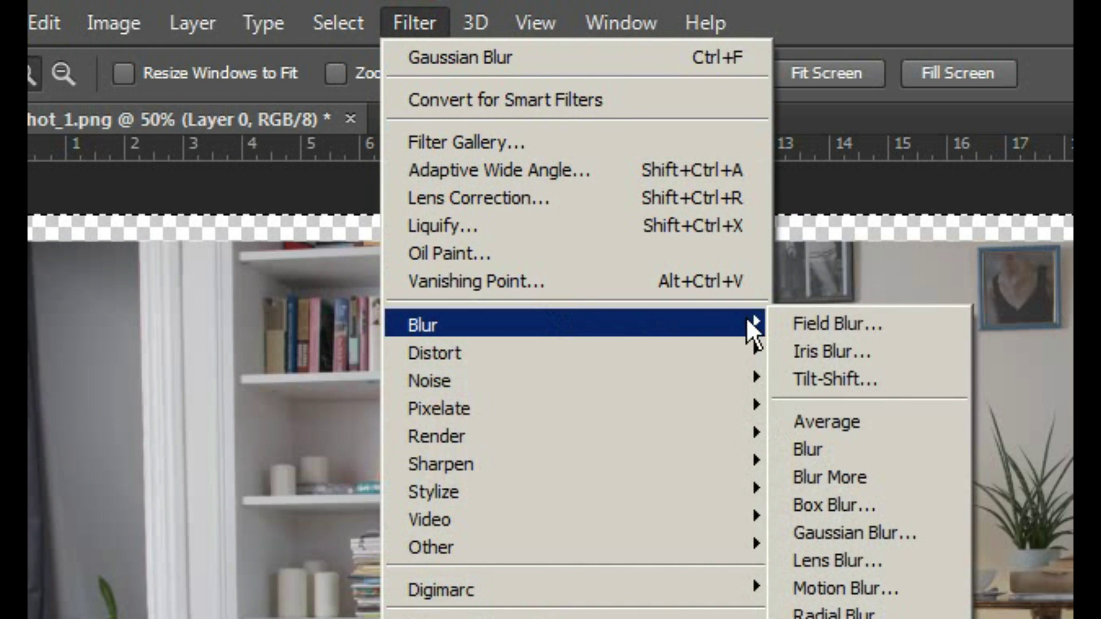
{"action": "left_click", "coordinate": [917, 536]}
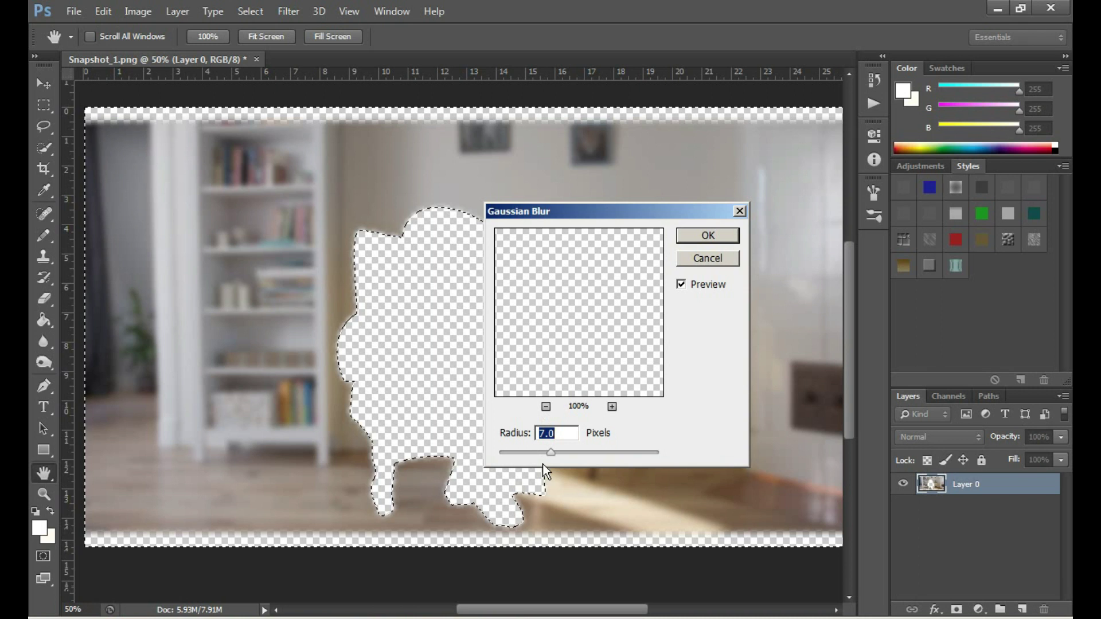
{"action": "left_click", "coordinate": [703, 241]}
{"action": "key", "text": "z"}
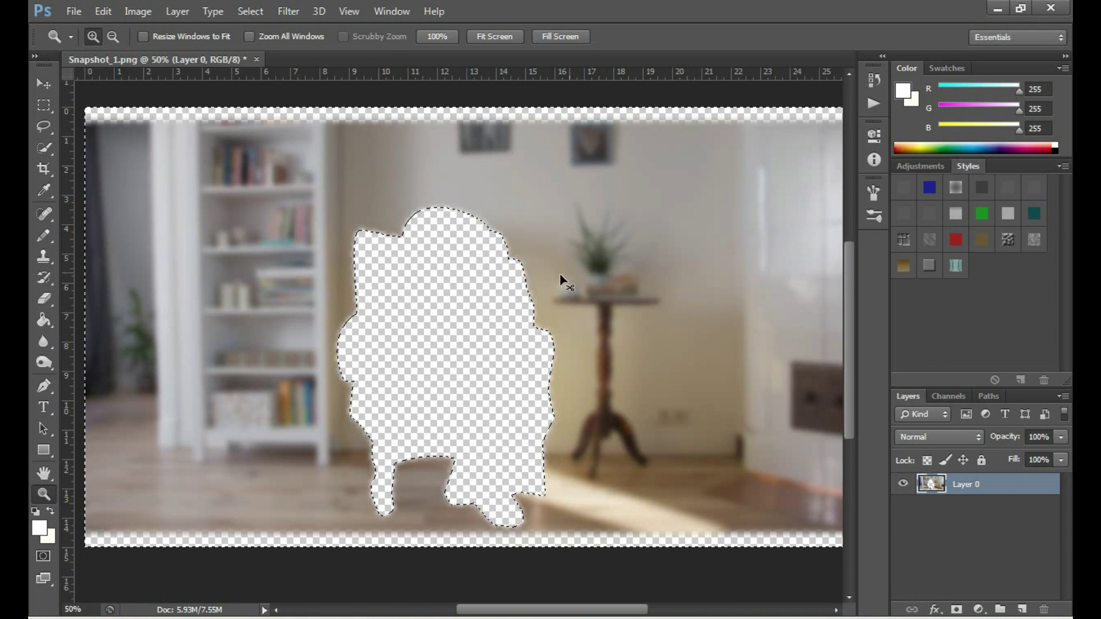
Deselect and save the image as Blur in PNG format with default PNG options.
{"action": "key", "text": "ctrl+d"}
{"action": "left_click", "coordinate": [515, 290], "text": "alt"}
{"action": "key", "text": "ctrl+s"}
{"action": "type", "text": "Blur"}
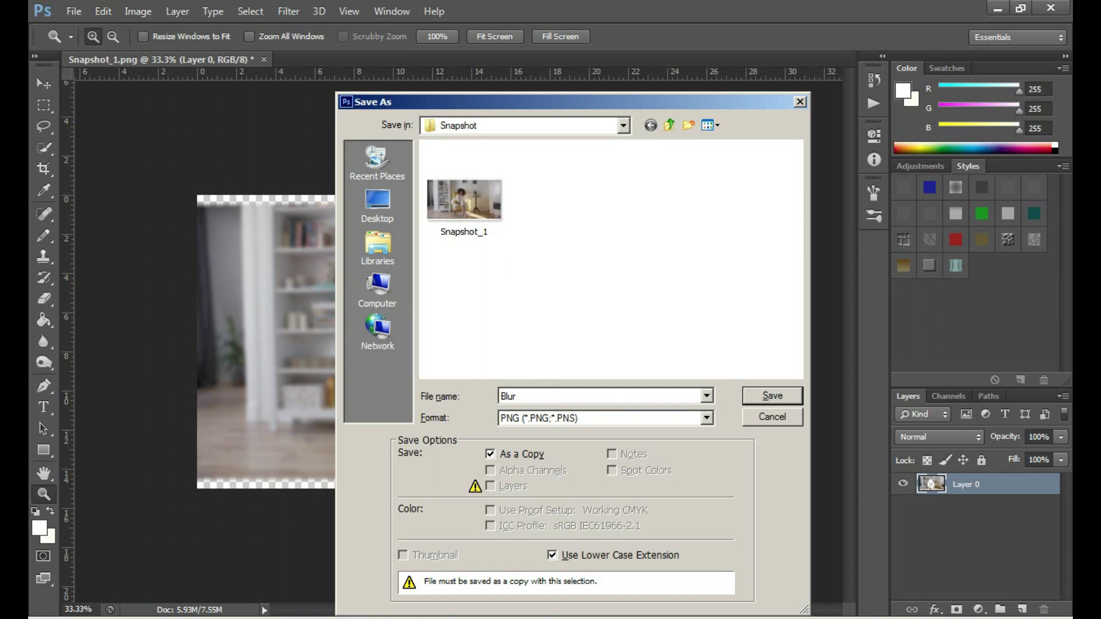
{"action": "left_click", "coordinate": [773, 403]}
{"action": "left_click", "coordinate": [605, 195]}
Import the Blur image from the Snapshot folder into Filmora's media library.
{"action": "left_click", "coordinate": [141, 600]}
{"action": "left_click", "coordinate": [231, 256]}
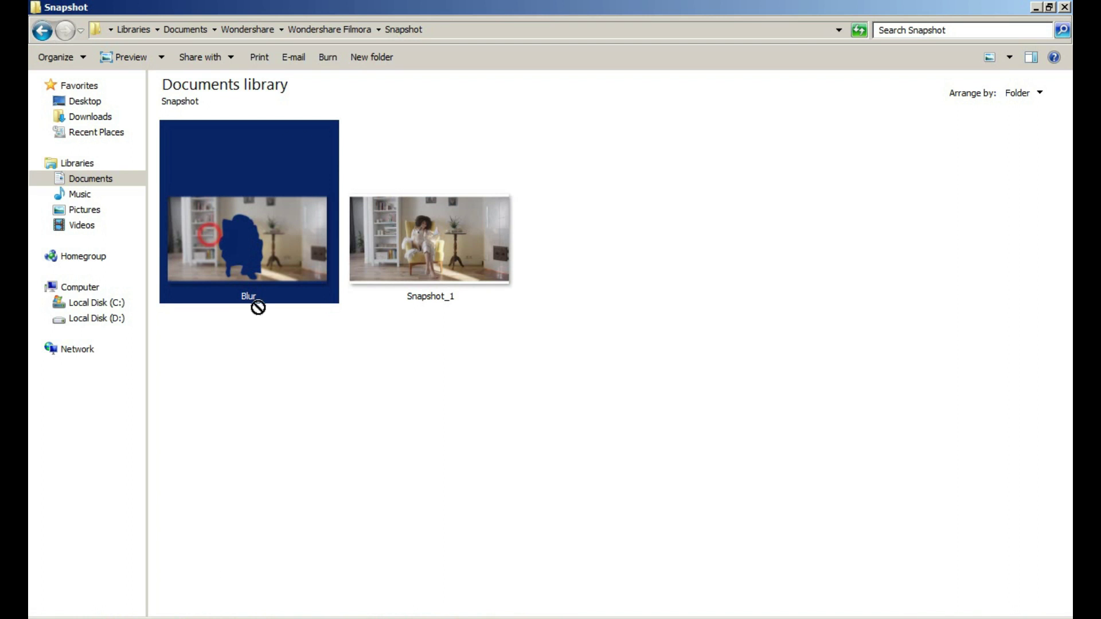
{"action": "left_click_drag", "start_coordinate": [258, 308], "coordinate": [442, 479]}
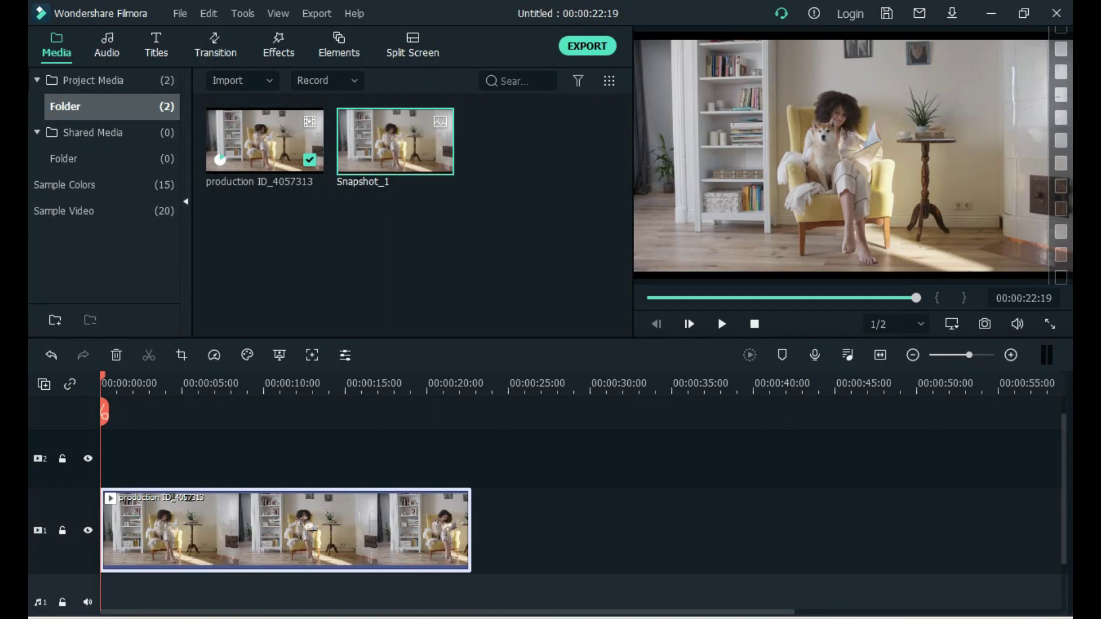
{"action": "left_click_drag", "start_coordinate": [473, 581], "coordinate": [477, 246]}
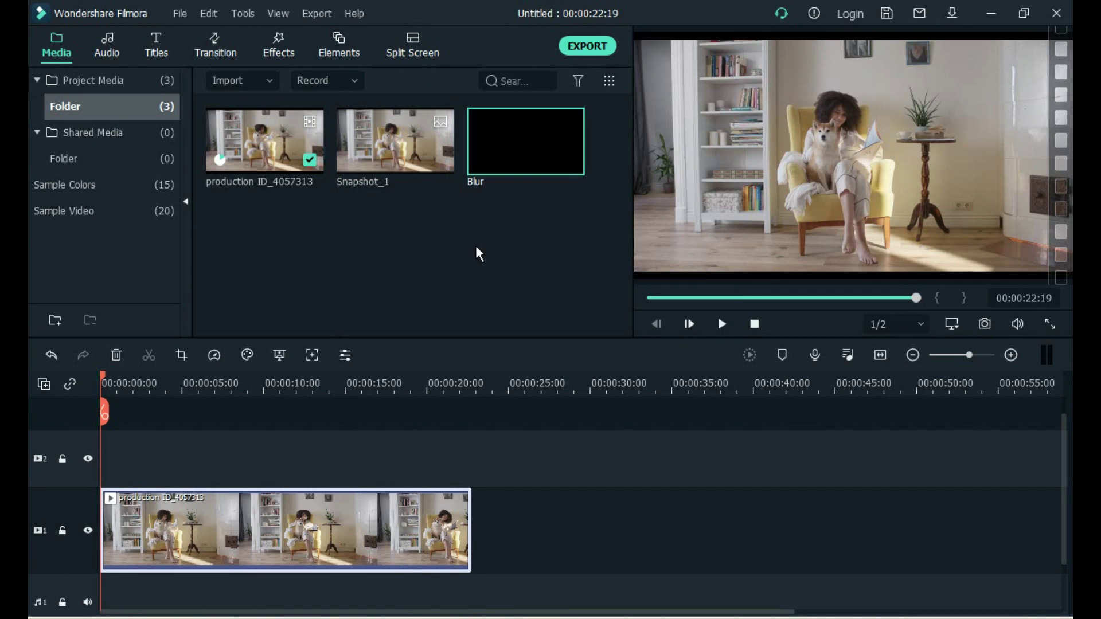
Place Blur on track 2 at the start and extend it to 18:15.
{"action": "mouse_move", "coordinate": [502, 181]}
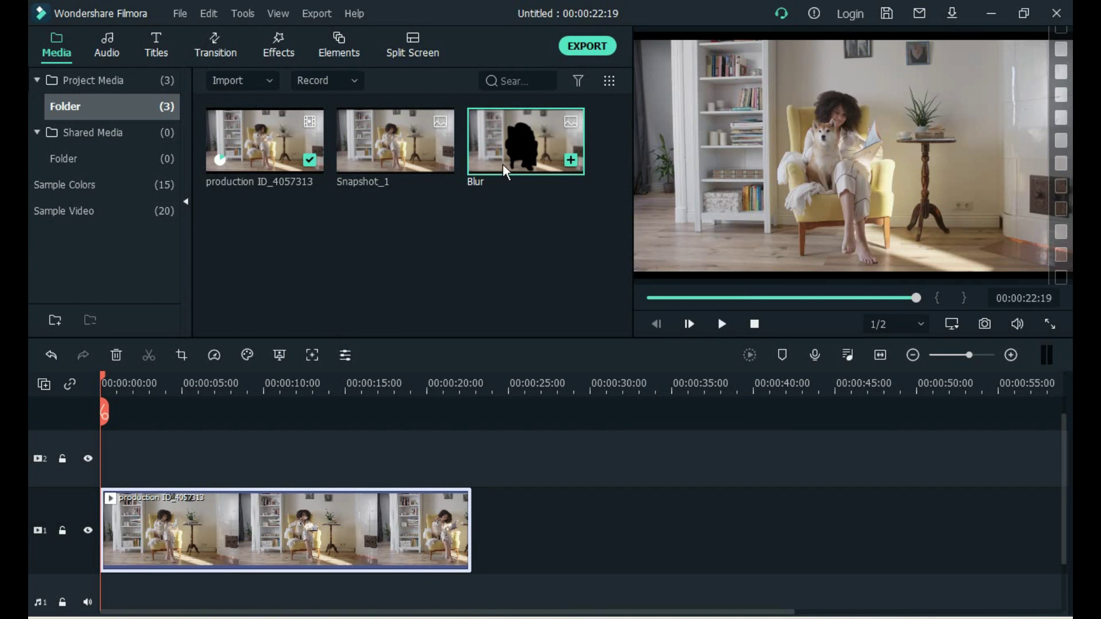
{"action": "left_click_drag", "start_coordinate": [505, 163], "coordinate": [406, 327]}
{"action": "left_click_drag", "start_coordinate": [160, 478], "coordinate": [106, 459]}
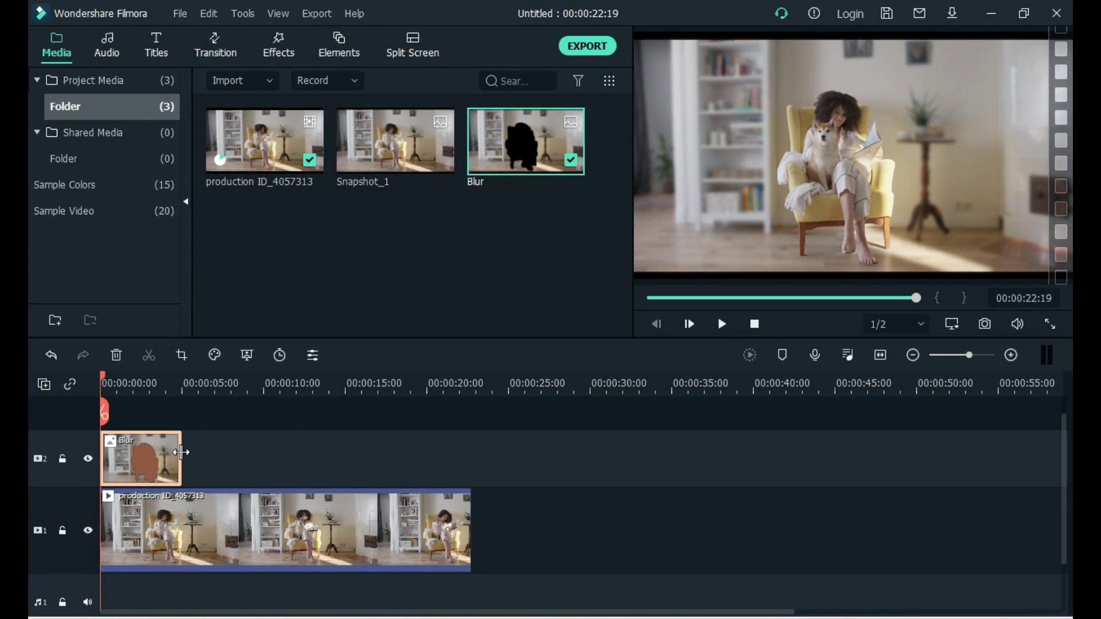
{"action": "left_click_drag", "start_coordinate": [181, 452], "coordinate": [473, 438]}
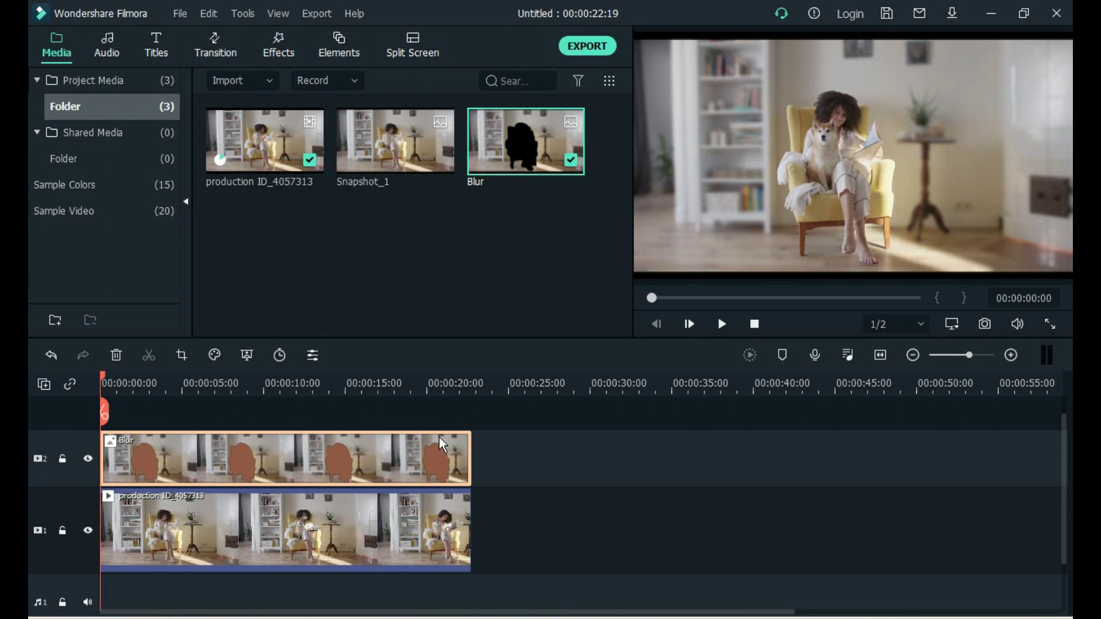